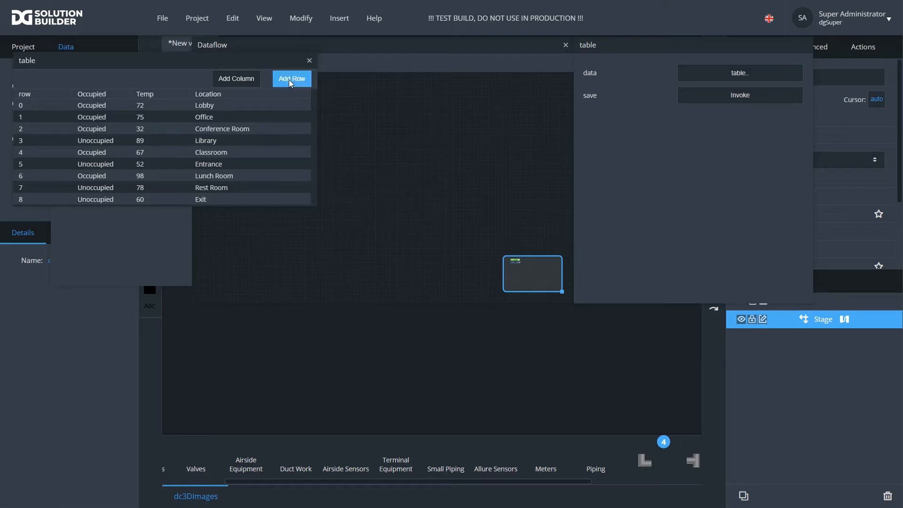
- Drag a Sort block from the Table Operations category onto the dataflow canvas and delete it
{"action": "left_click", "coordinate": [331, 63]}
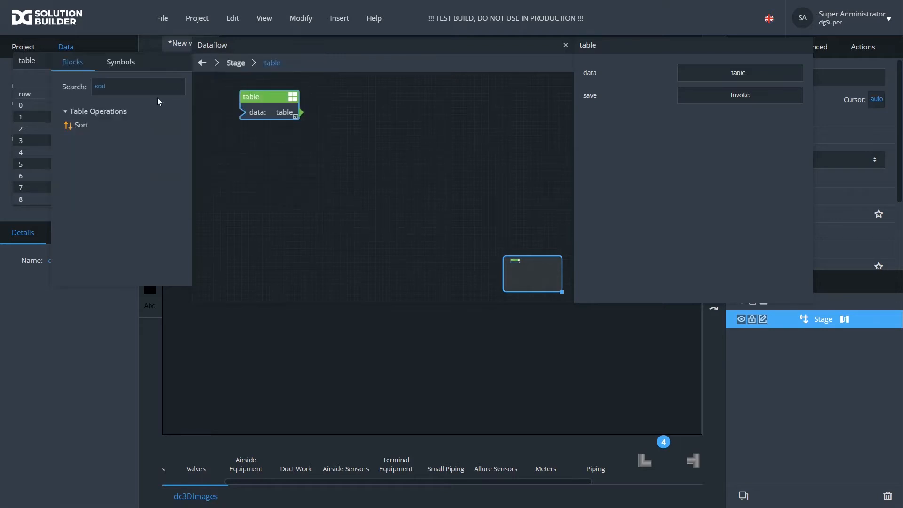
{"action": "left_click", "coordinate": [125, 88]}
{"action": "key", "text": "BackSpace"}
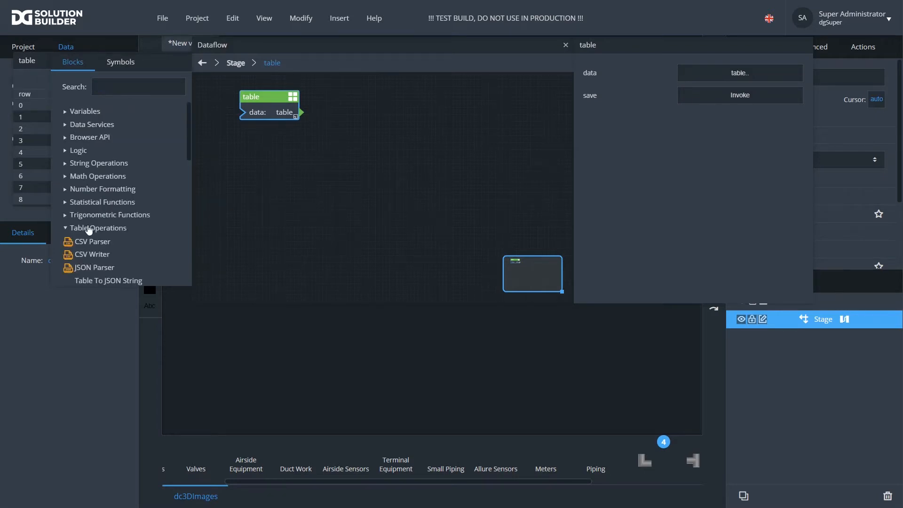
{"action": "scroll", "coordinate": [117, 224], "scroll_direction": "down", "scroll_amount": 1}
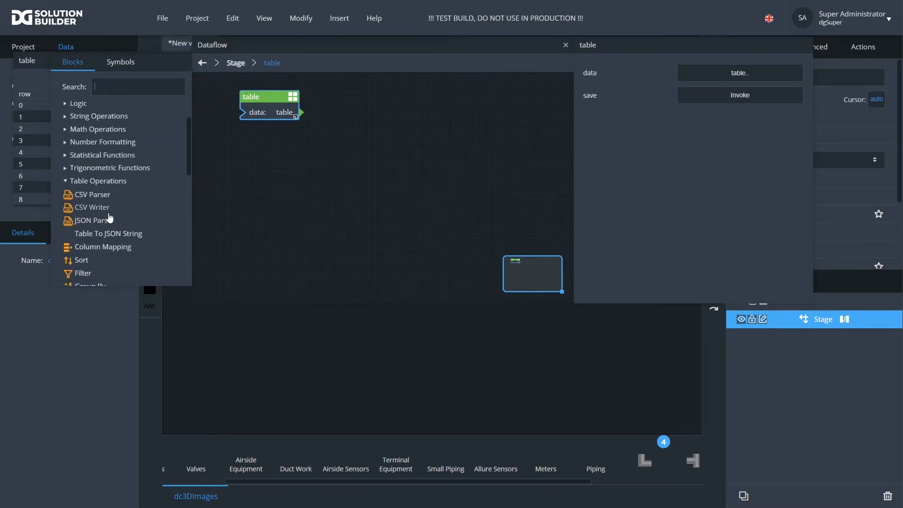
{"action": "left_click", "coordinate": [66, 181]}
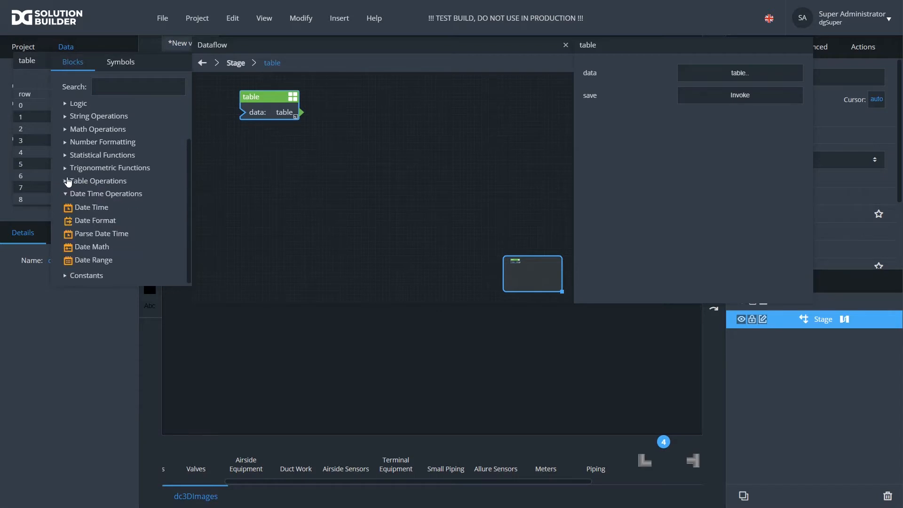
{"action": "left_click", "coordinate": [67, 181]}
{"action": "scroll", "coordinate": [87, 218], "scroll_direction": "down", "scroll_amount": 1}
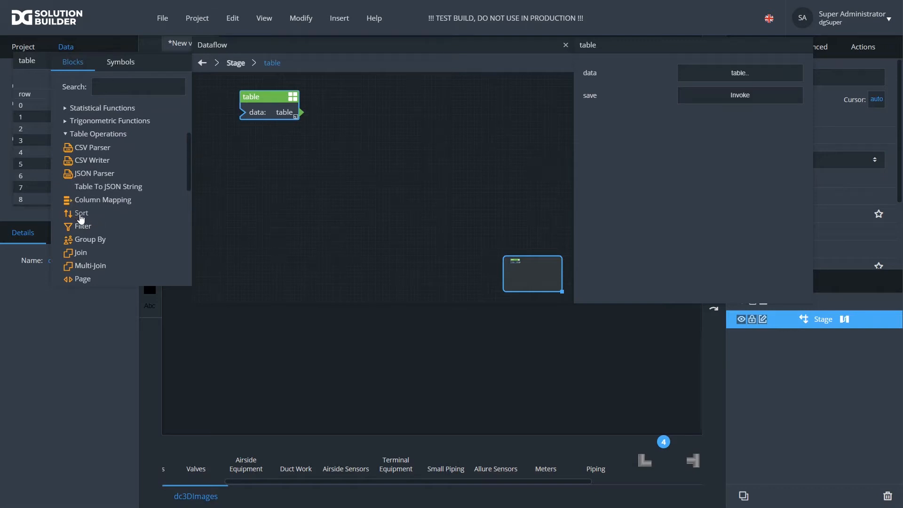
{"action": "left_click_drag", "start_coordinate": [78, 215], "coordinate": [385, 202]}
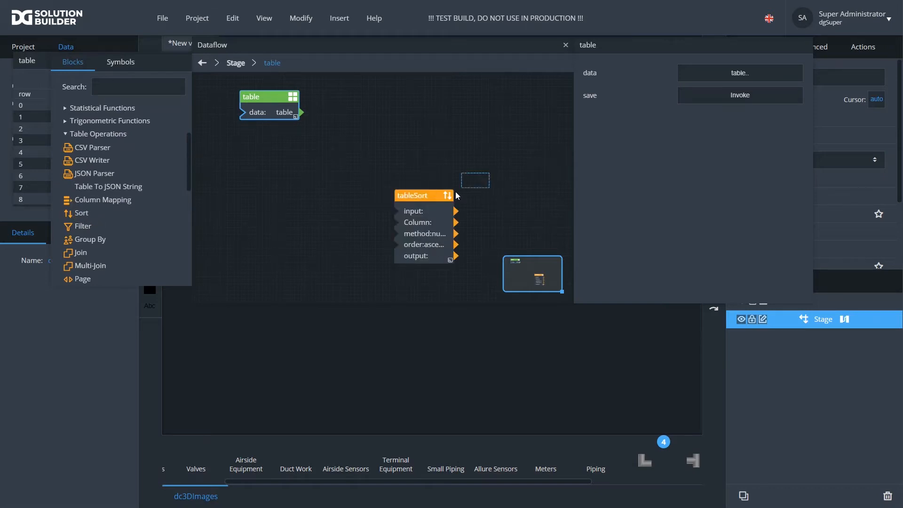
{"action": "key", "text": "Delete"}
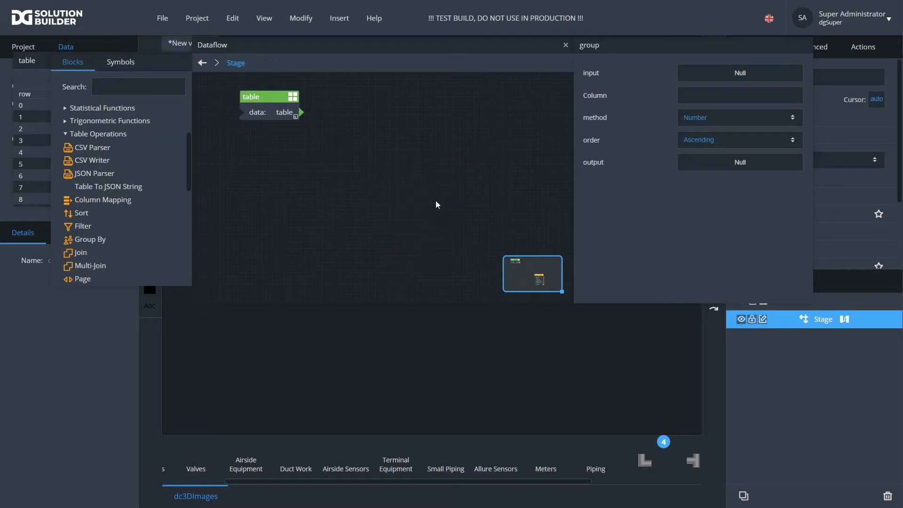
- Search the block library for sort and place a Sort block in the middle of the dataflow canvas
{"action": "left_click", "coordinate": [112, 89]}
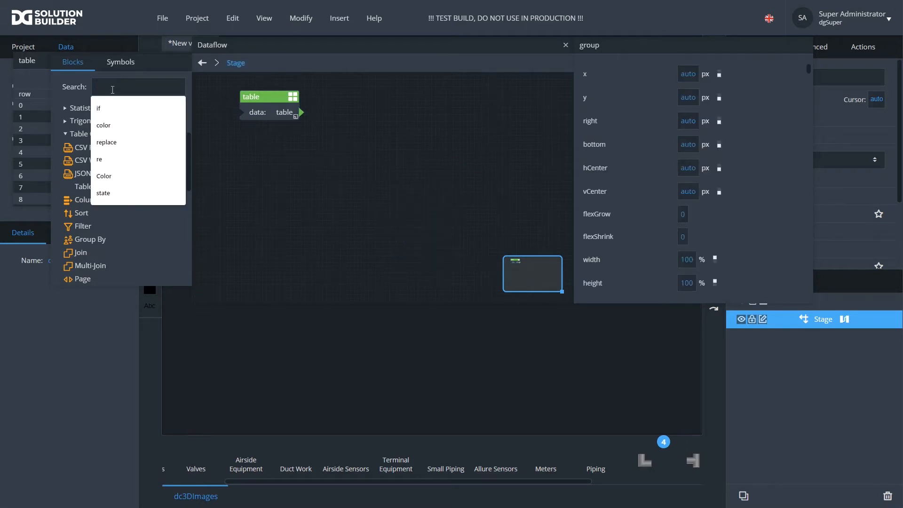
{"action": "type", "text": "sort"}
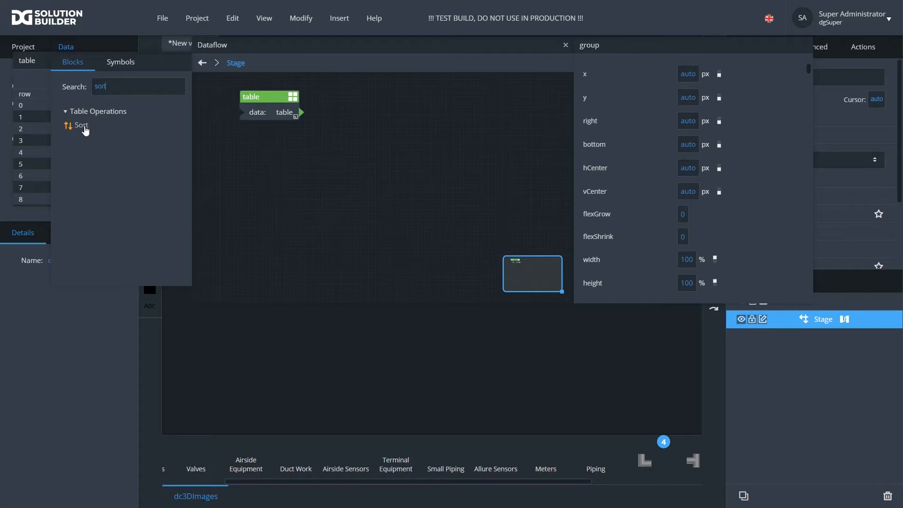
{"action": "left_click_drag", "start_coordinate": [86, 130], "coordinate": [398, 133]}
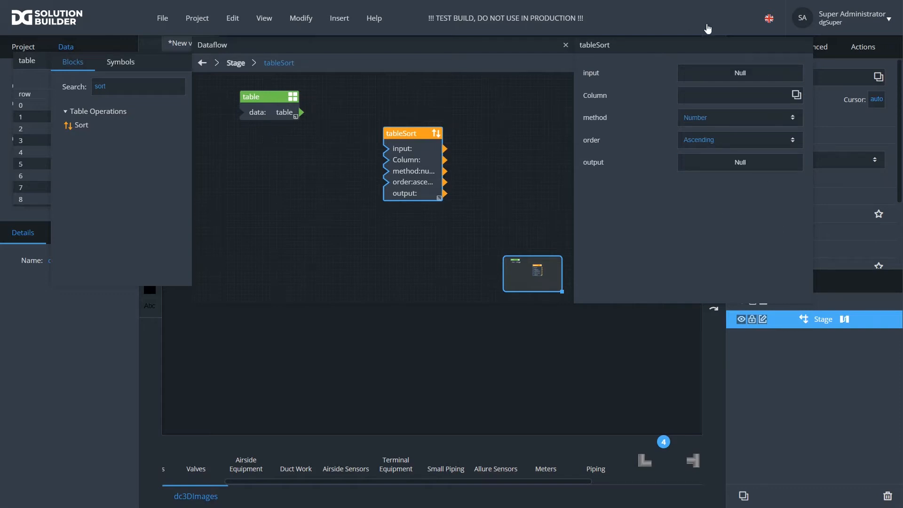
{"action": "left_click_drag", "start_coordinate": [414, 134], "coordinate": [381, 176]}
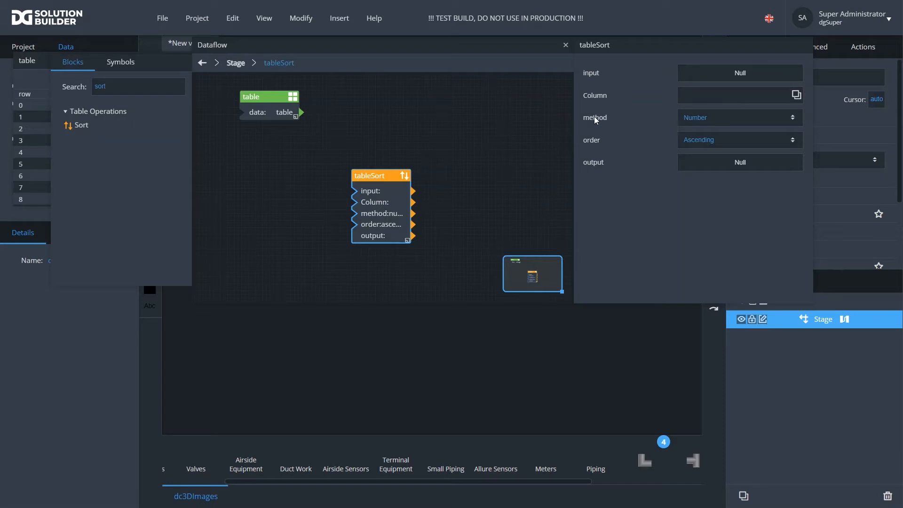
- Examine the Sort block's method and order dropdown options
{"action": "left_click", "coordinate": [714, 123]}
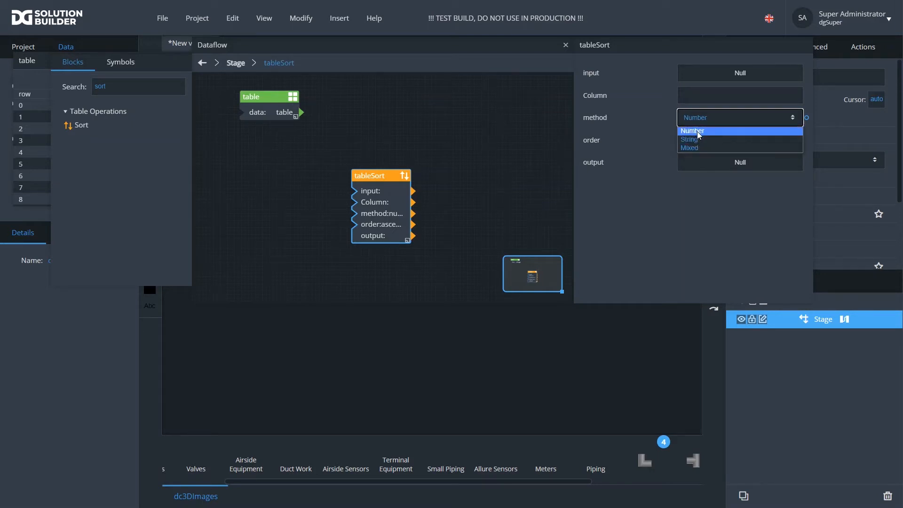
{"action": "left_click", "coordinate": [632, 115]}
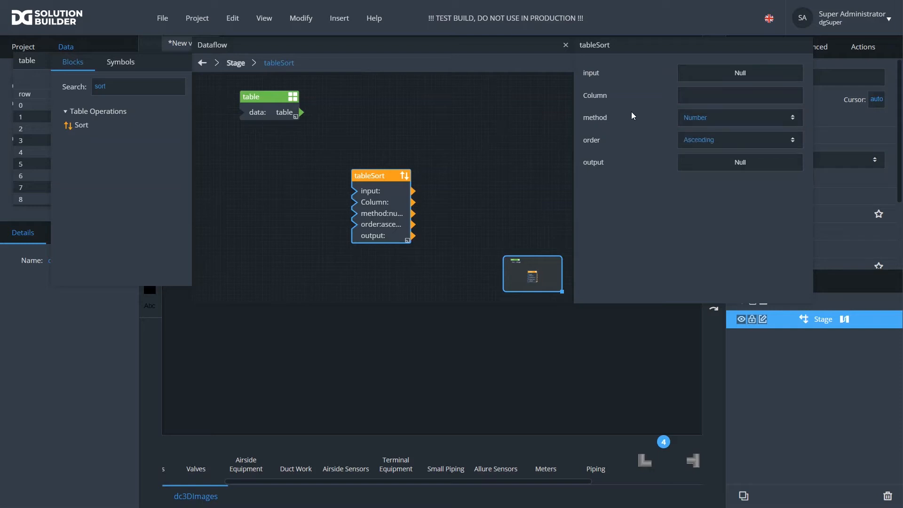
{"action": "left_click", "coordinate": [701, 141]}
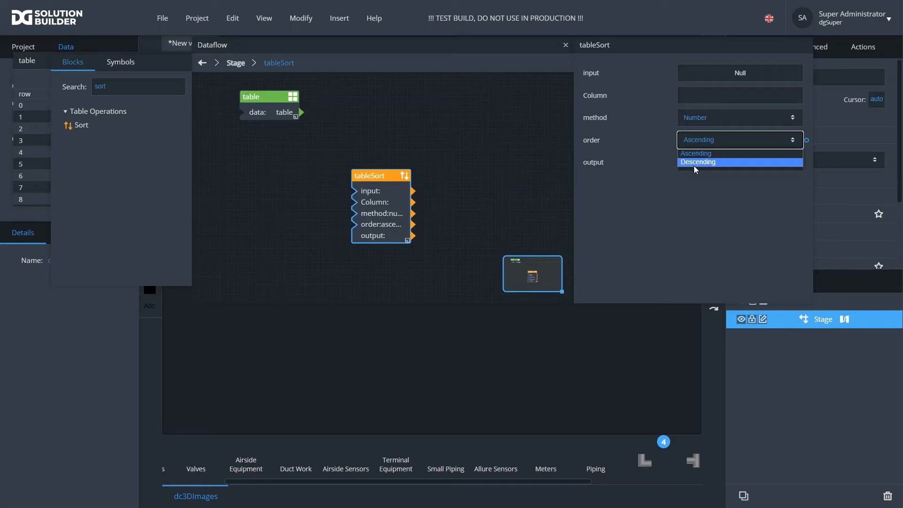
{"action": "left_click", "coordinate": [692, 153]}
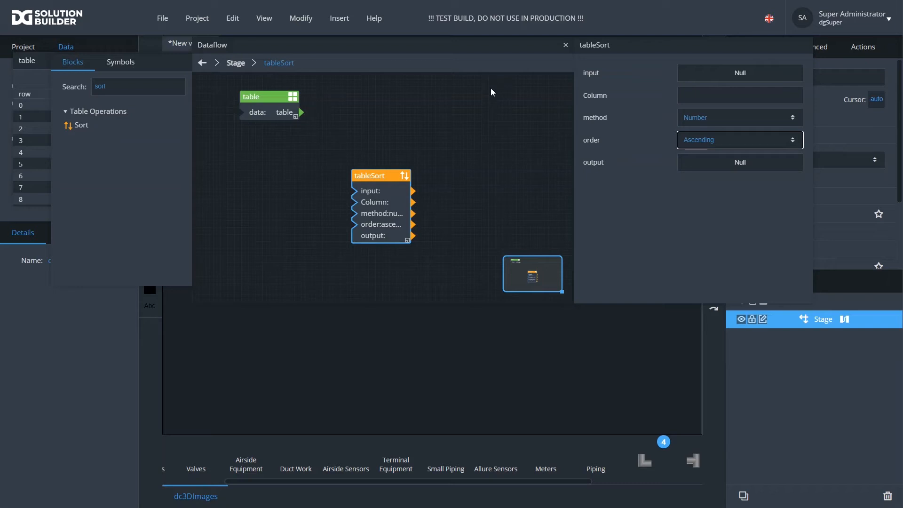
{"action": "left_click", "coordinate": [704, 139]}
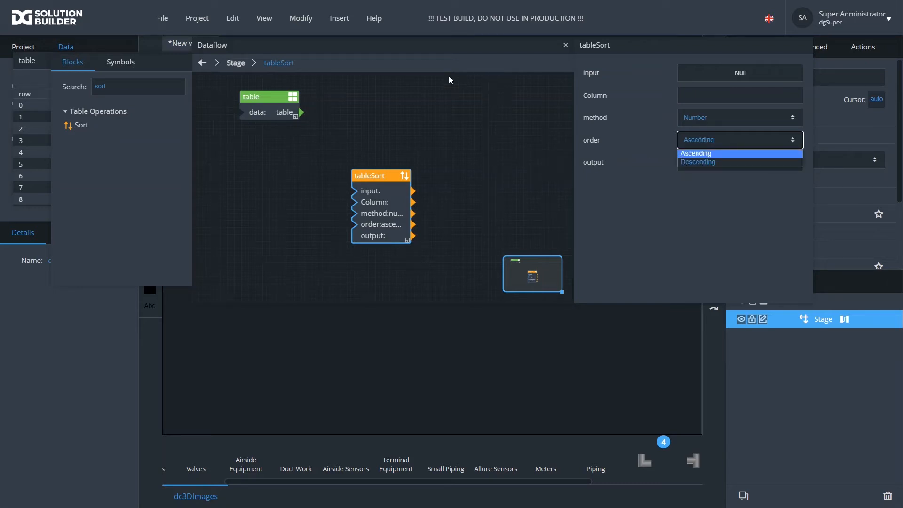
{"action": "left_click", "coordinate": [722, 162]}
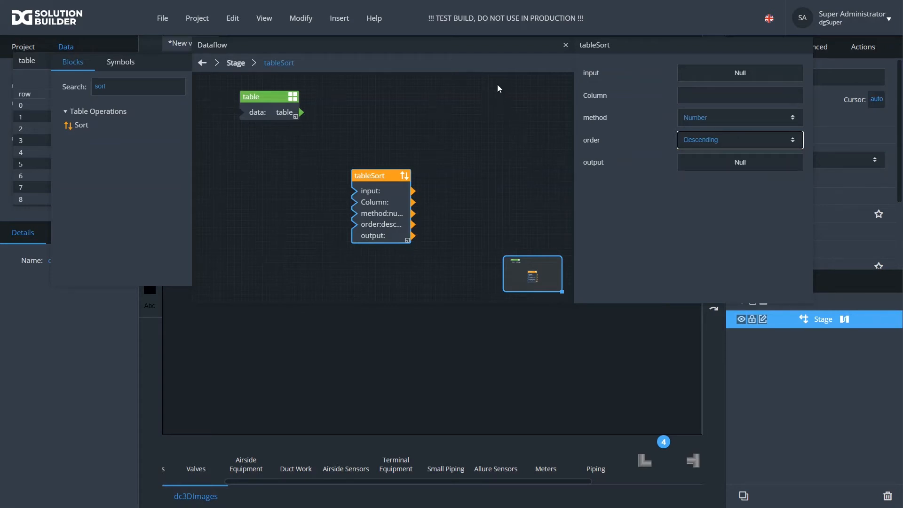
{"action": "left_click", "coordinate": [715, 140]}
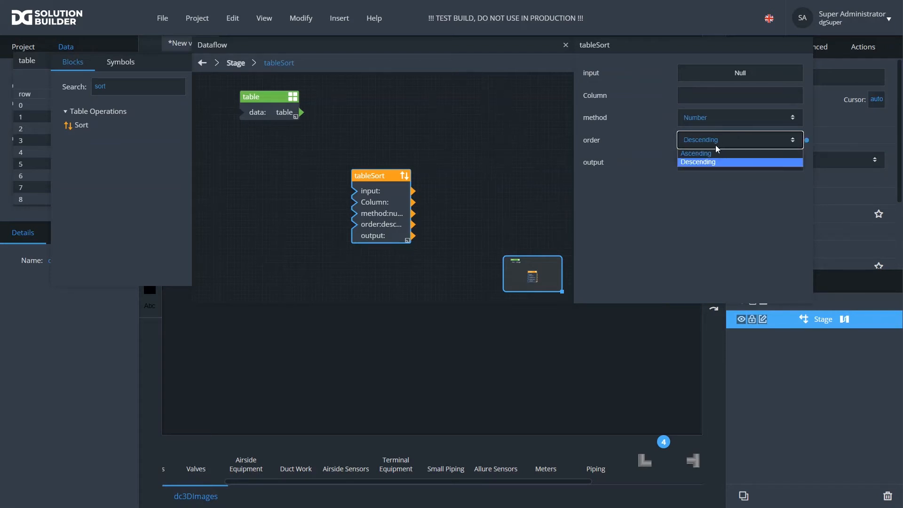
{"action": "left_click", "coordinate": [716, 153]}
- Move the Dataflow window lower, shift the table block left and reposition the table data popup
{"action": "left_click_drag", "start_coordinate": [375, 170], "coordinate": [382, 106]}
{"action": "left_click_drag", "start_coordinate": [394, 56], "coordinate": [391, 236]}
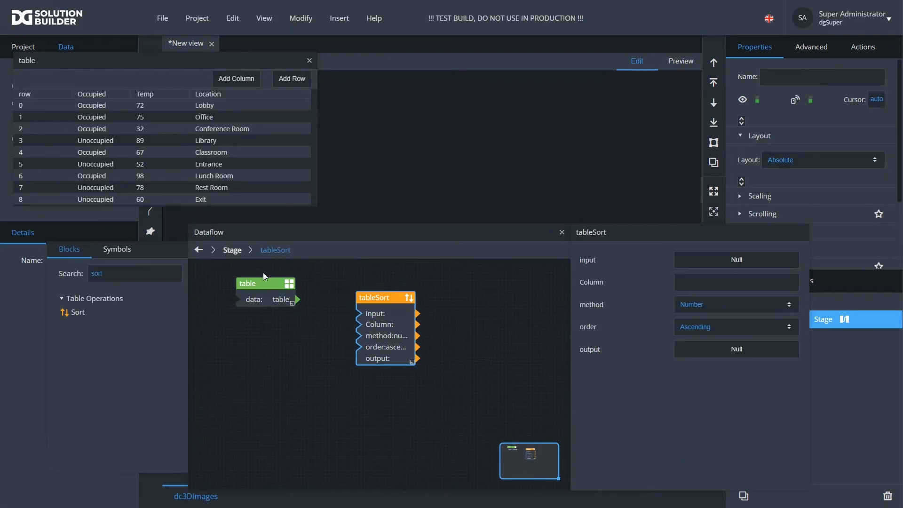
{"action": "left_click_drag", "start_coordinate": [261, 277], "coordinate": [230, 277]}
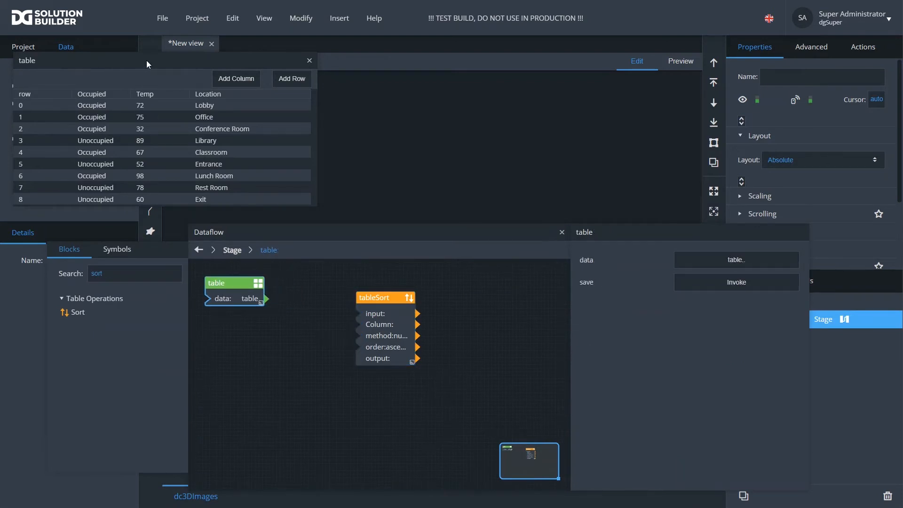
{"action": "left_click_drag", "start_coordinate": [146, 60], "coordinate": [236, 53]}
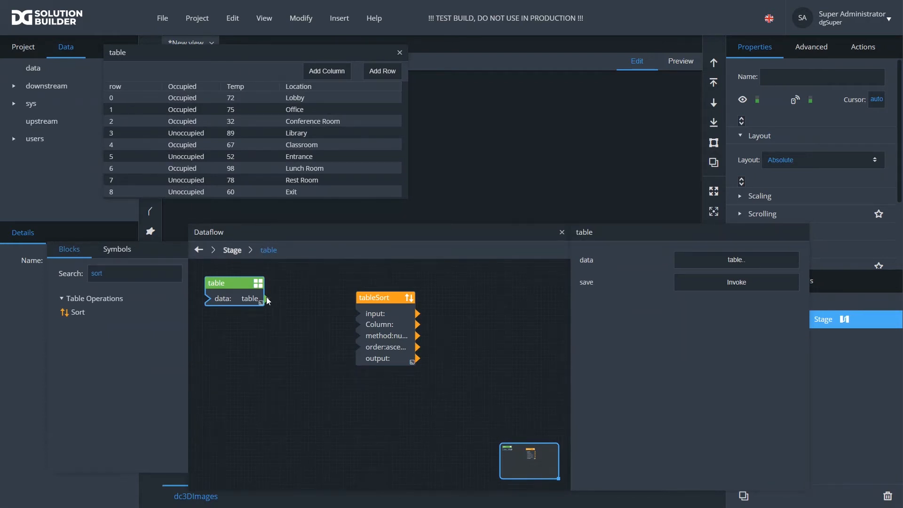
- Connect the table block's data output to the Sort block's input
{"action": "left_click_drag", "start_coordinate": [266, 300], "coordinate": [359, 314]}
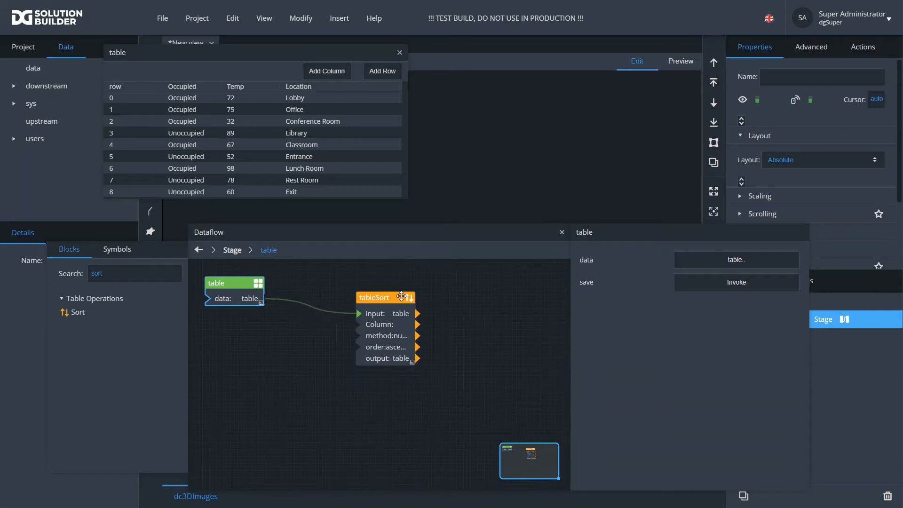
{"action": "left_click", "coordinate": [401, 296]}
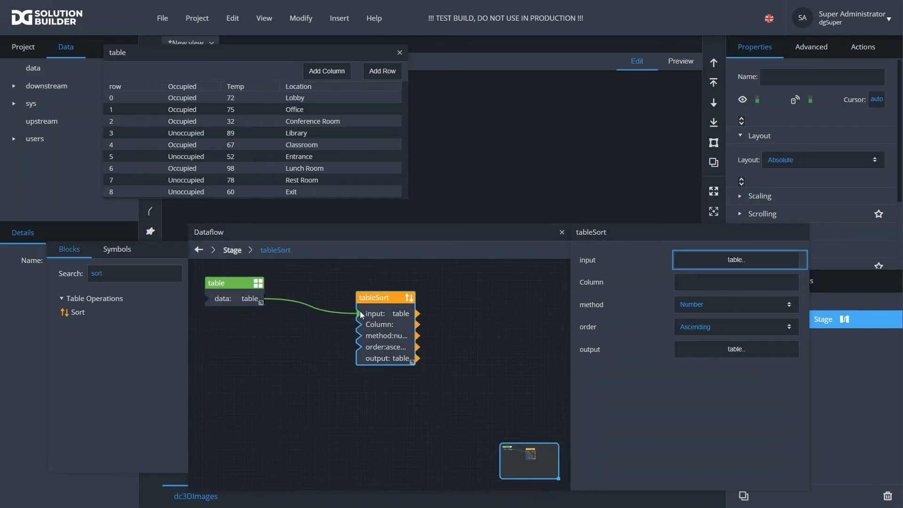
{"action": "left_click_drag", "start_coordinate": [361, 314], "coordinate": [736, 259]}
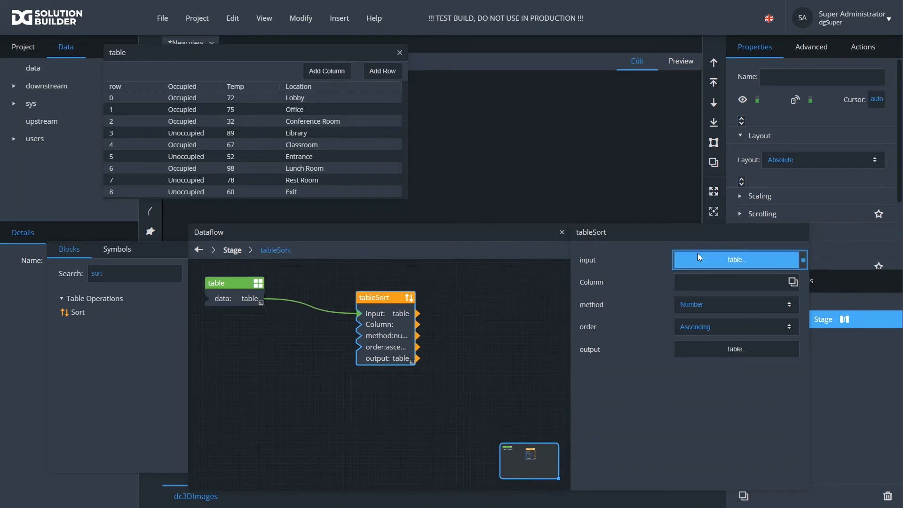
- Open the Sort block's output table and place it beside the source table
{"action": "left_click", "coordinate": [714, 351]}
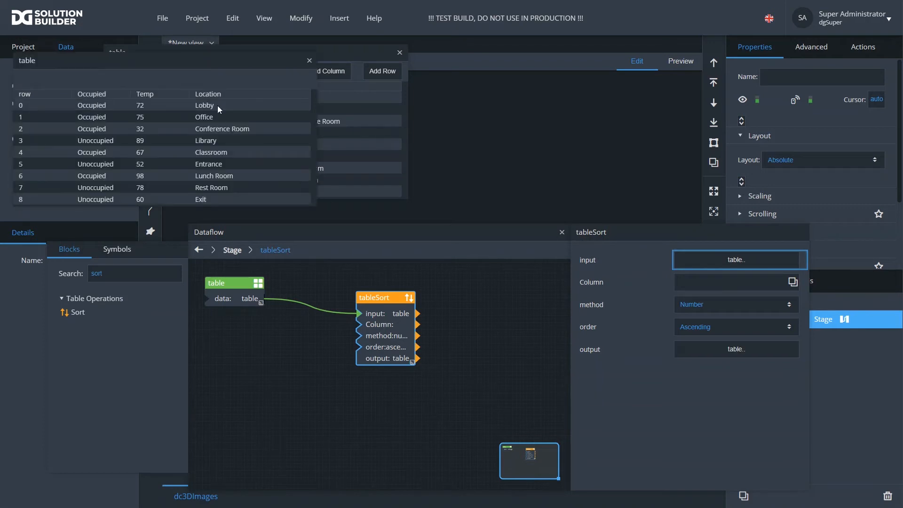
{"action": "left_click_drag", "start_coordinate": [183, 62], "coordinate": [595, 56]}
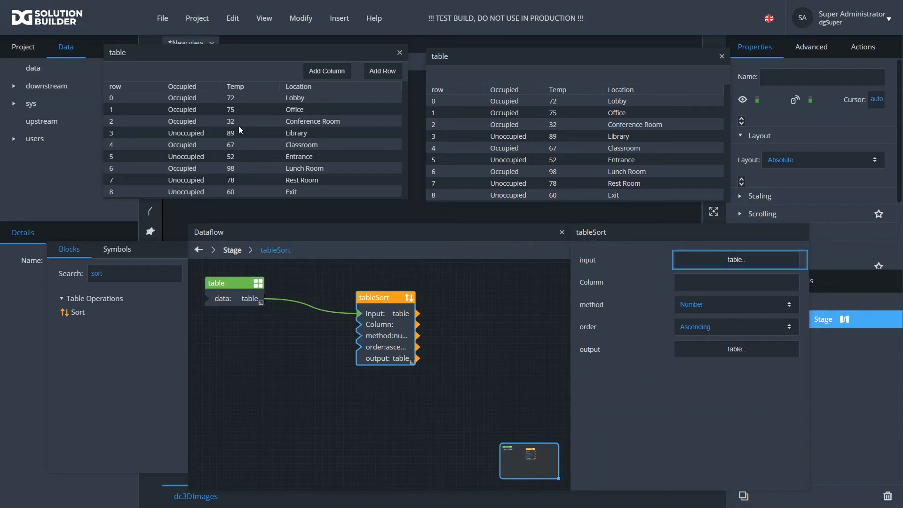
- Set the Sort block's method to Number and its column to Temp
{"action": "left_click", "coordinate": [703, 302]}
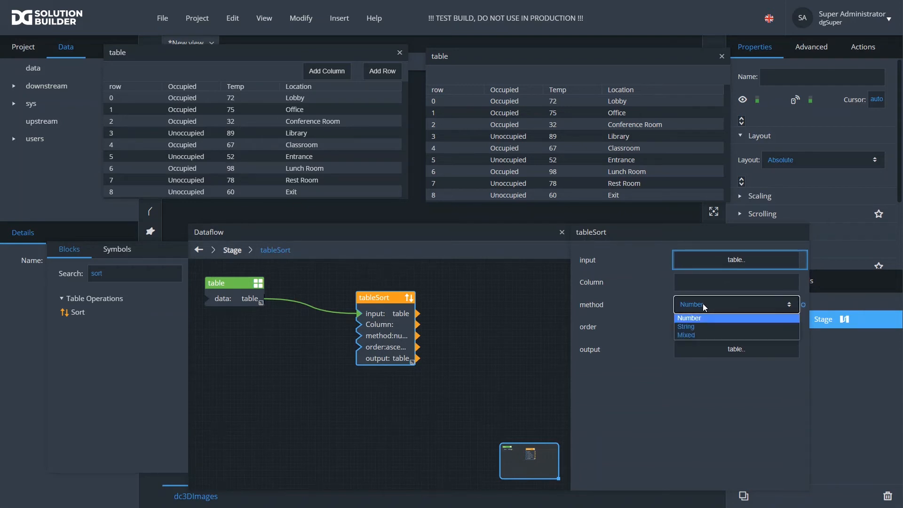
{"action": "left_click", "coordinate": [699, 319]}
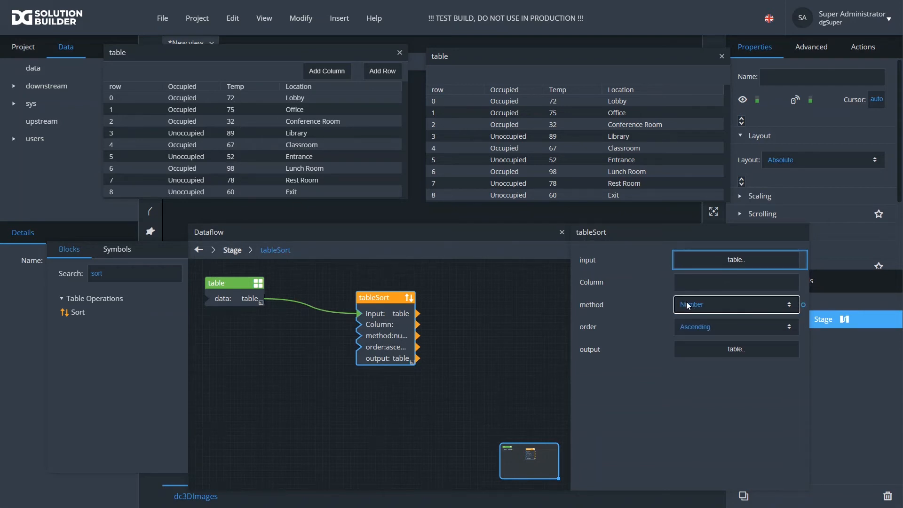
{"action": "left_click", "coordinate": [698, 283]}
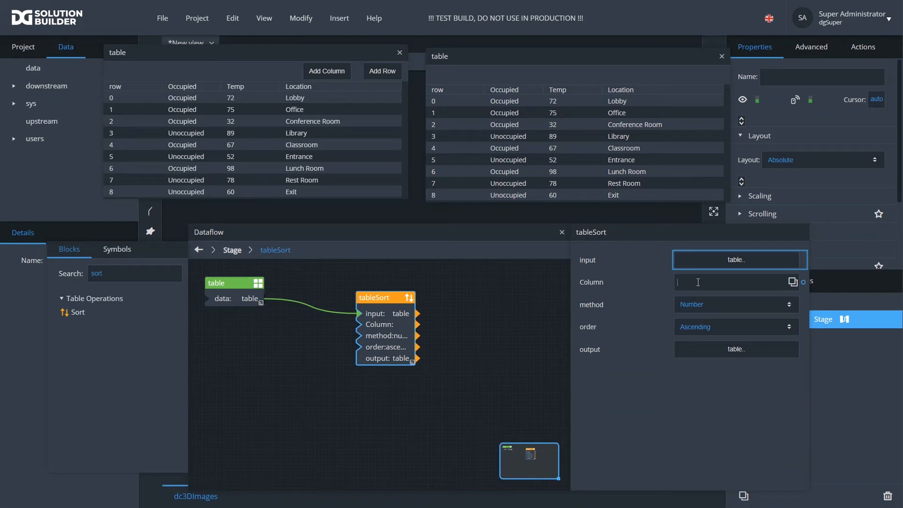
{"action": "type", "text": "Temp"}
{"action": "key", "text": "Return"}
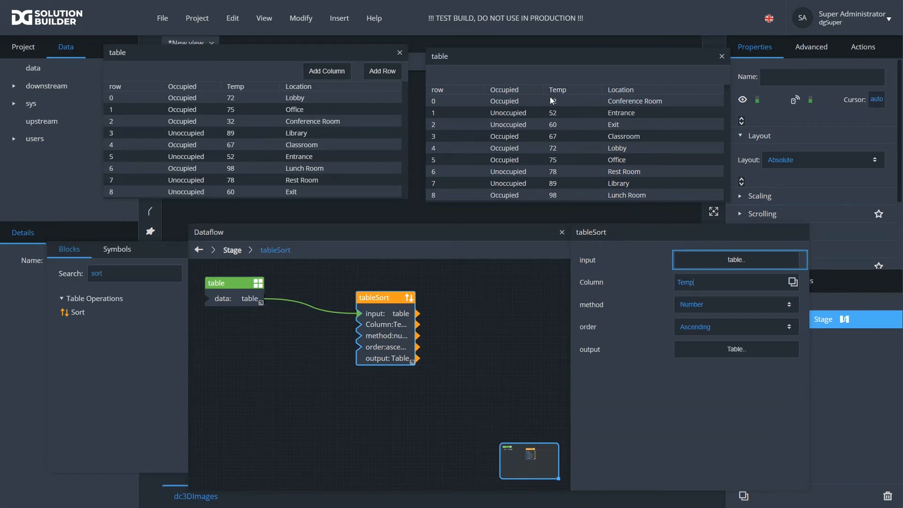
- Set the sort order to Descending and change the sort column to Location
{"action": "left_click", "coordinate": [702, 328]}
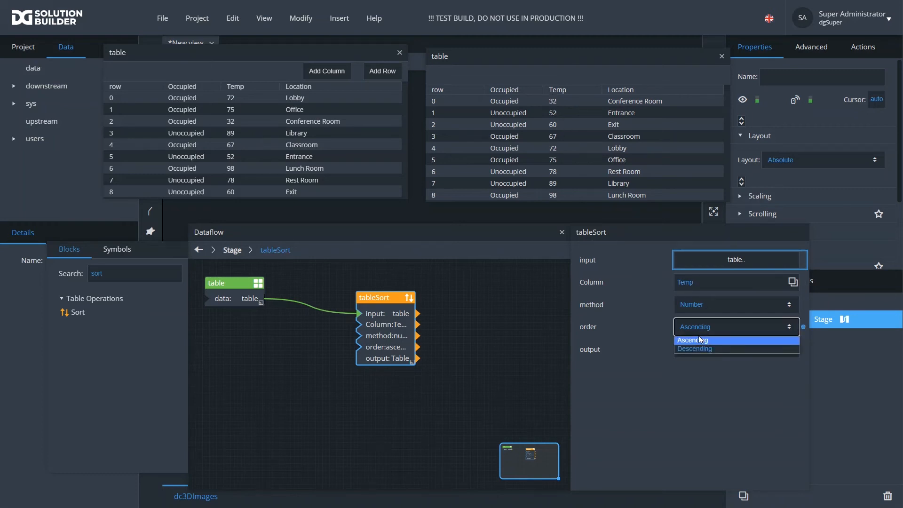
{"action": "left_click", "coordinate": [693, 340]}
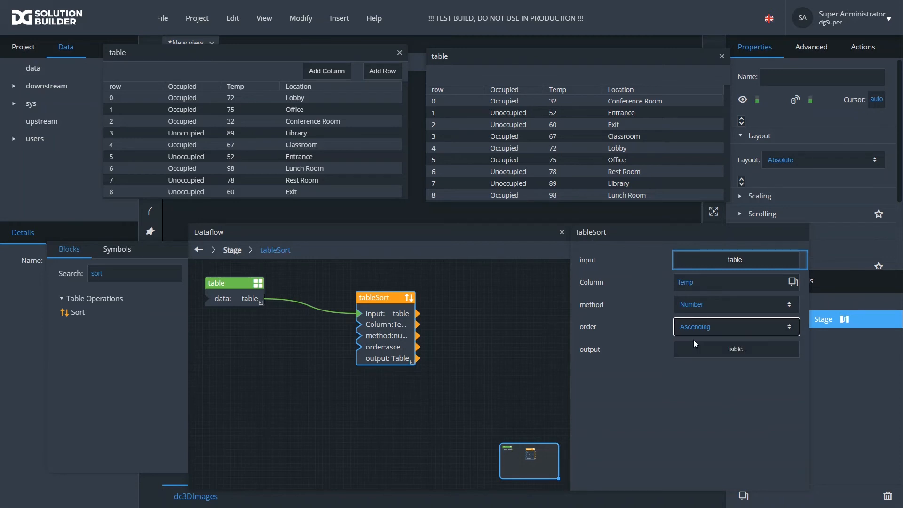
{"action": "left_click", "coordinate": [694, 331]}
{"action": "left_click", "coordinate": [699, 348]}
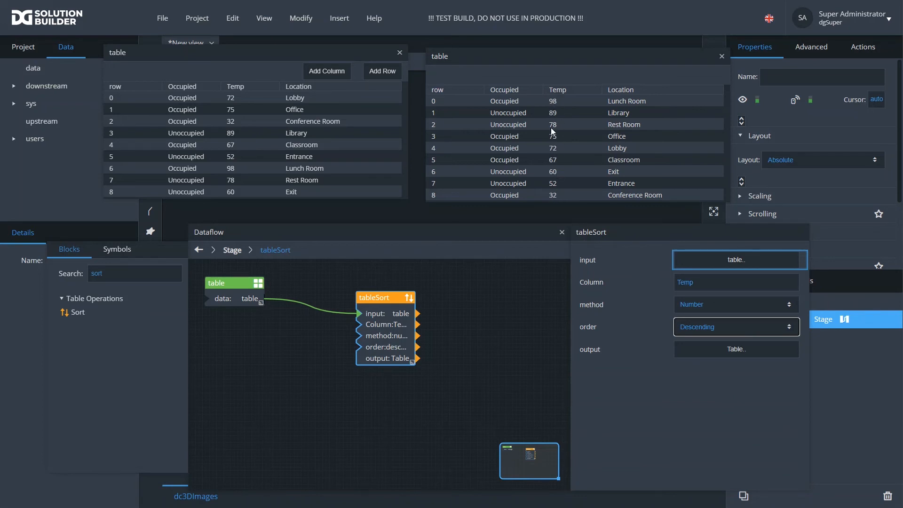
{"action": "double_click", "coordinate": [706, 282]}
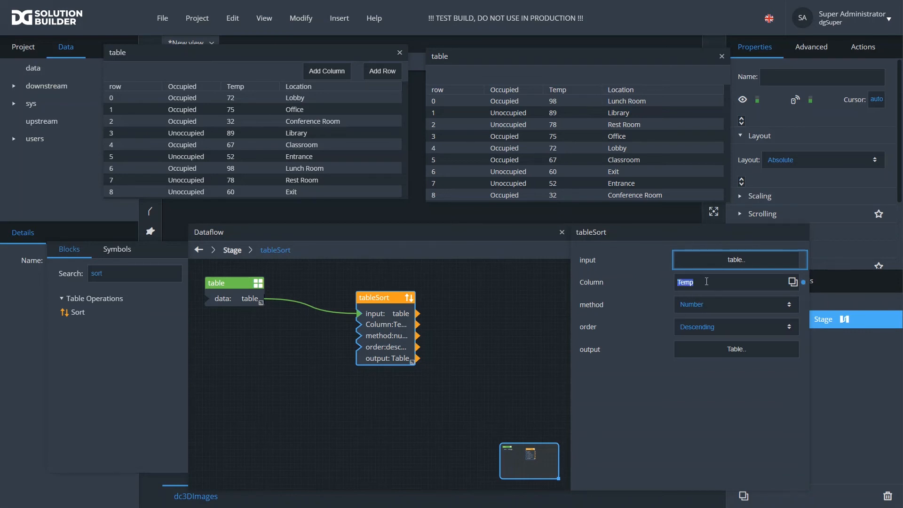
{"action": "type", "text": "Location"}
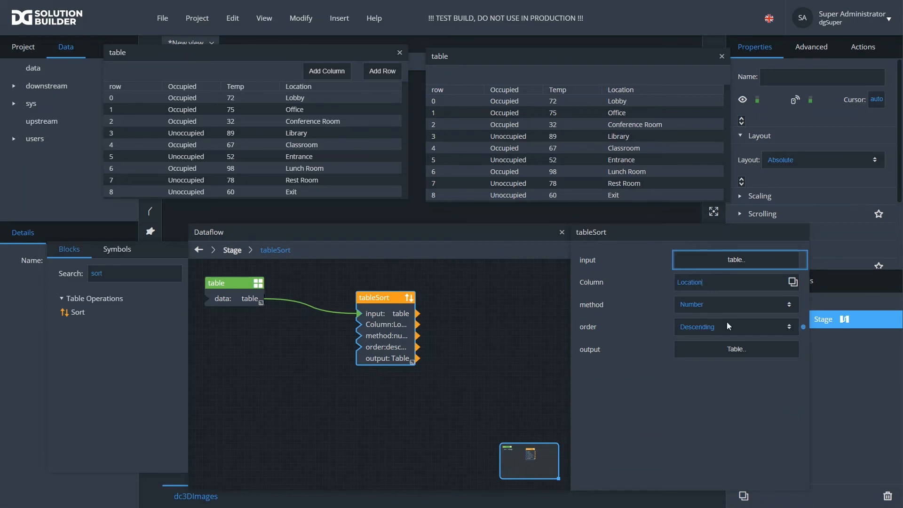
- Set the Sort block's method to String and its order to Ascending
{"action": "left_click", "coordinate": [712, 308]}
{"action": "left_click", "coordinate": [706, 310]}
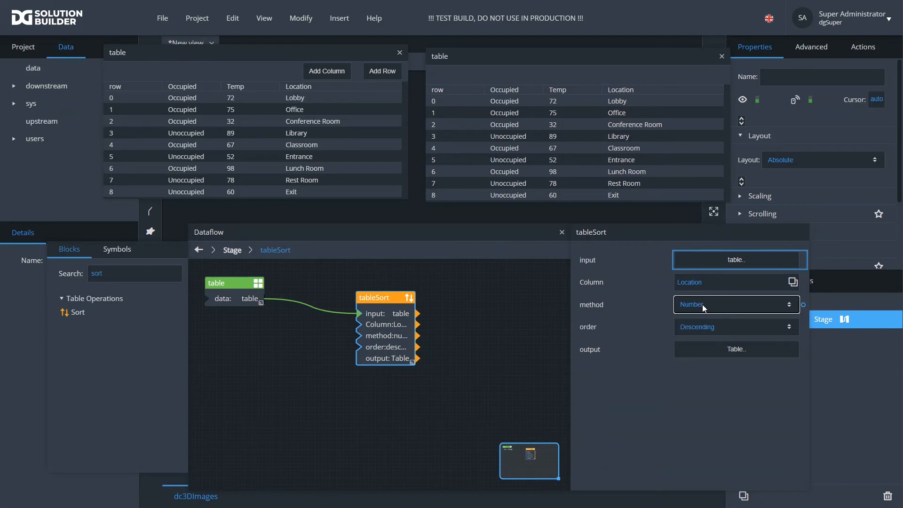
{"action": "left_click", "coordinate": [716, 307]}
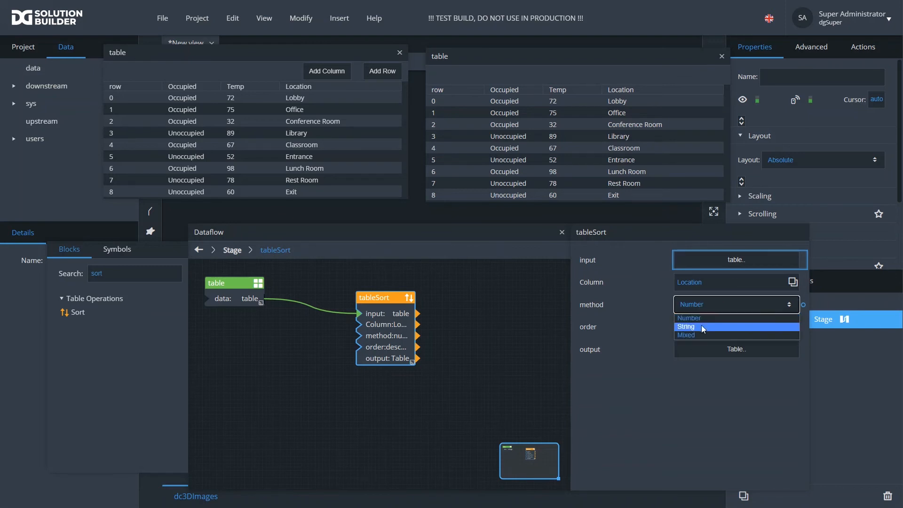
{"action": "left_click", "coordinate": [701, 327]}
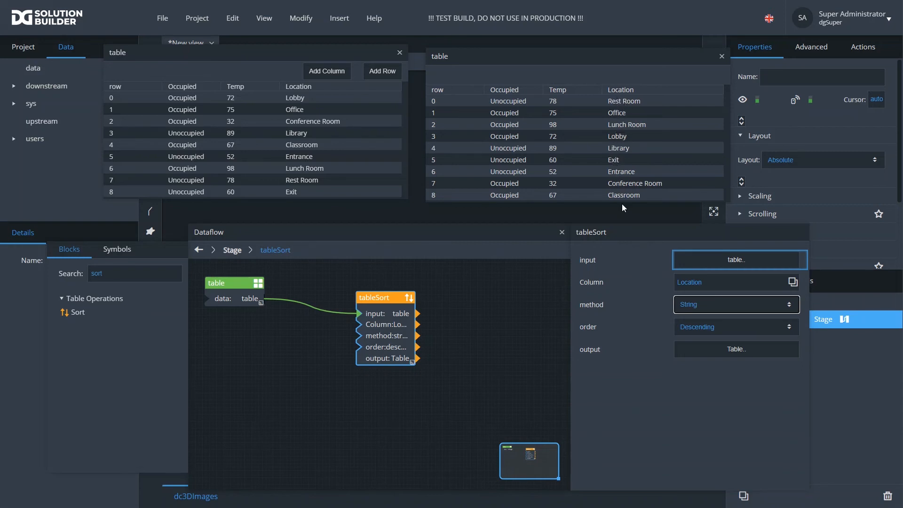
{"action": "left_click", "coordinate": [708, 329]}
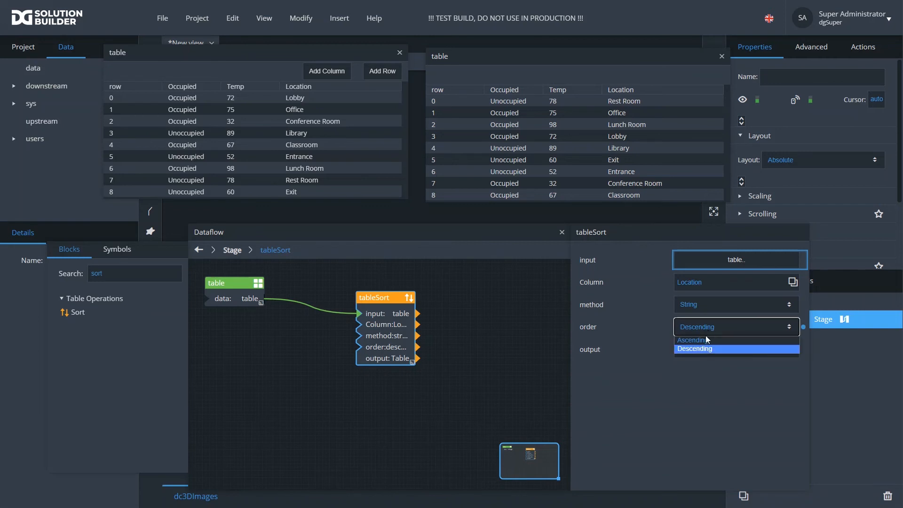
{"action": "left_click", "coordinate": [705, 339]}
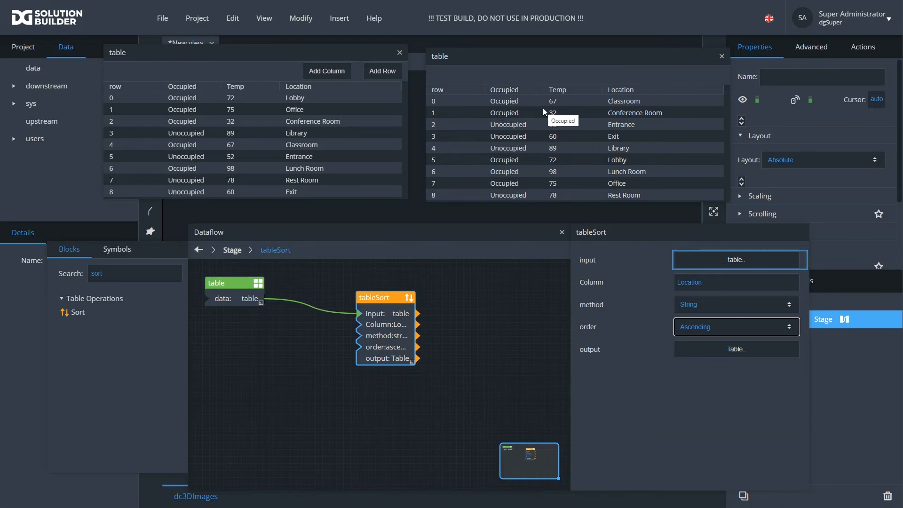
- Change the sort column to Occupied and set the order back to Descending
{"action": "double_click", "coordinate": [698, 284]}
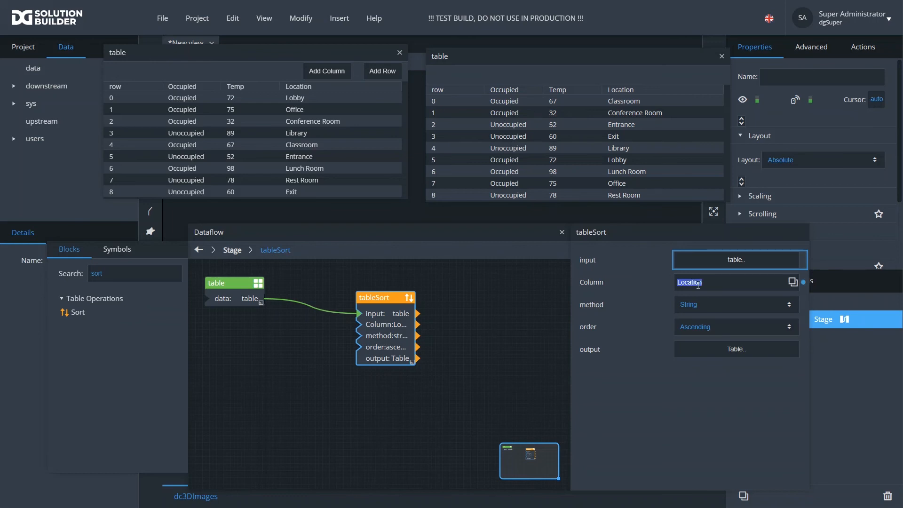
{"action": "key", "text": "BackSpace"}
{"action": "type", "text": "Occupied"}
{"action": "key", "text": "Return"}
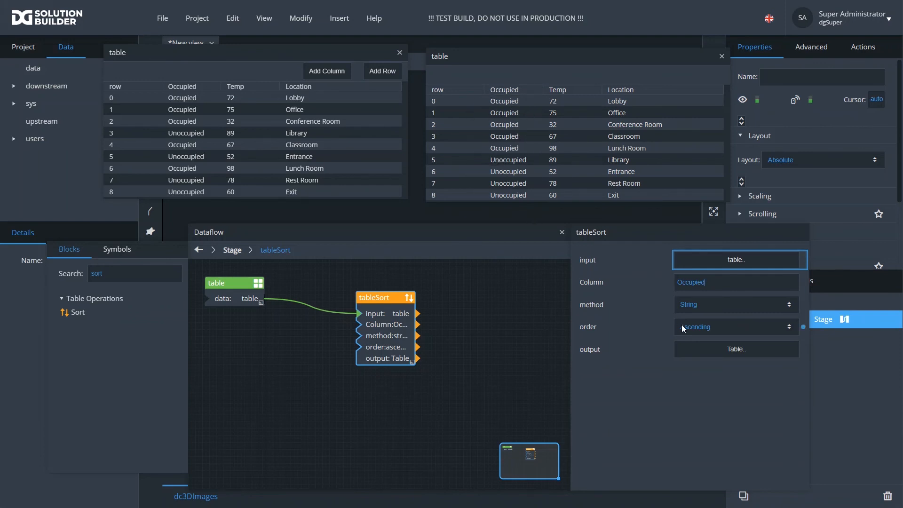
{"action": "left_click", "coordinate": [694, 332]}
{"action": "left_click", "coordinate": [698, 348]}
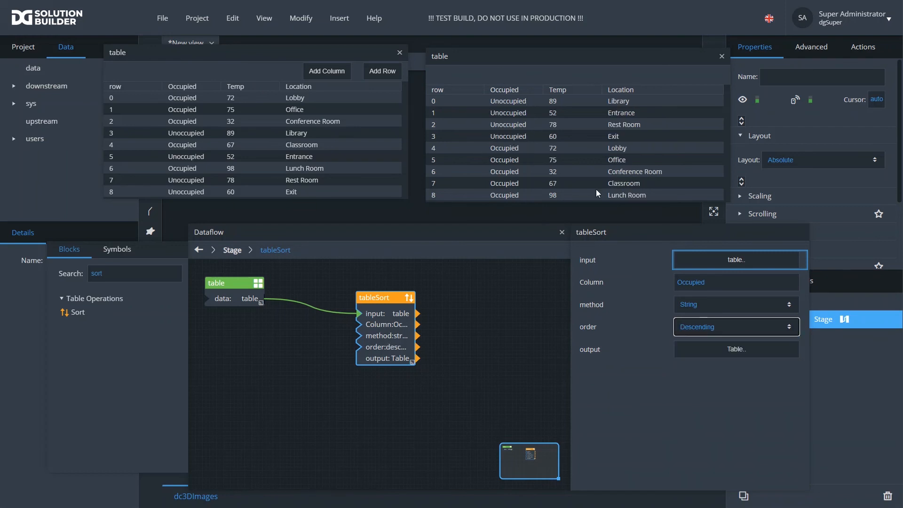
- Move the Dataflow panel lower and place the tableSort block closer to the table block
{"action": "left_click_drag", "start_coordinate": [380, 294], "coordinate": [332, 280]}
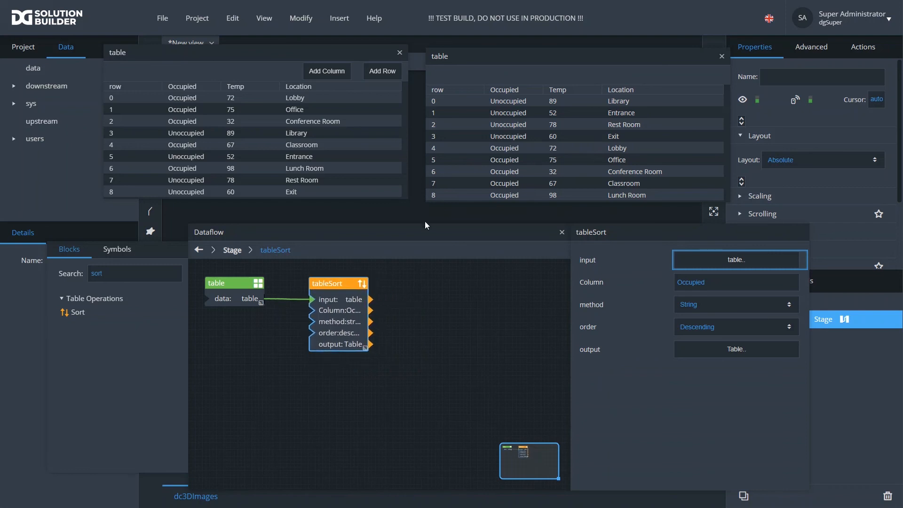
{"action": "left_click_drag", "start_coordinate": [425, 225], "coordinate": [317, 297]}
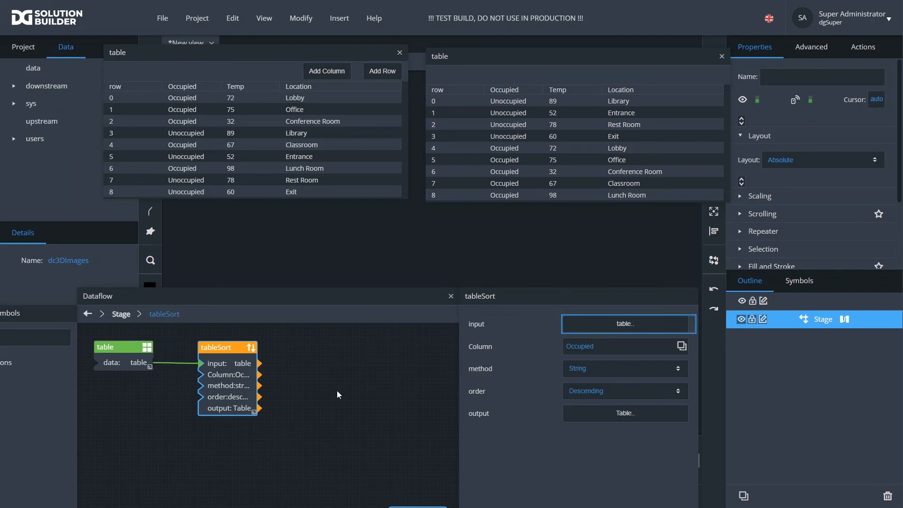
{"action": "left_click_drag", "start_coordinate": [220, 346], "coordinate": [191, 343]}
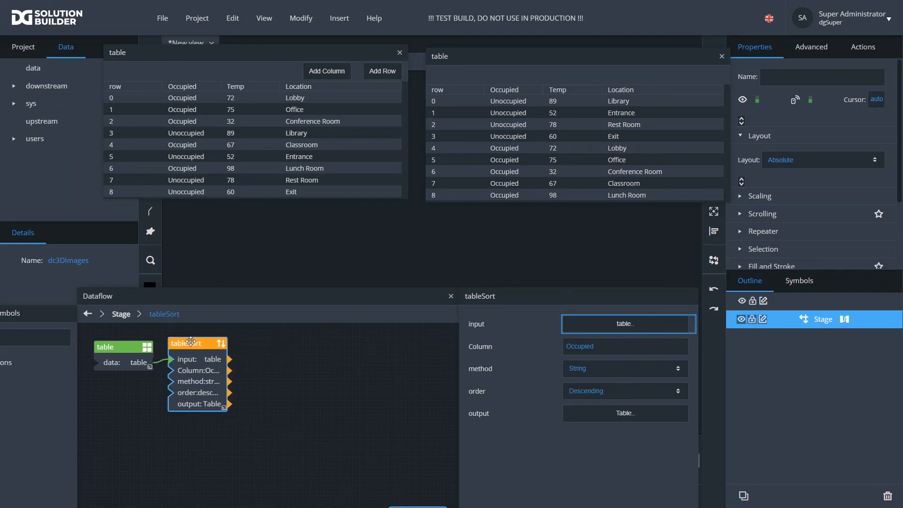